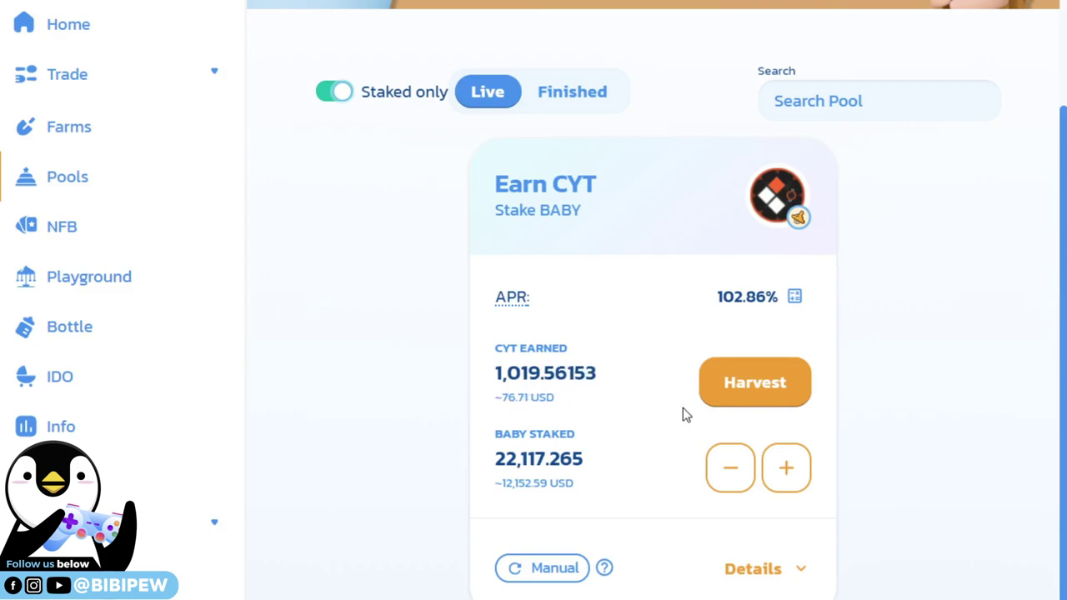
- Harvest the 1,019.562 CYT, cutting MetaMask's gas limit to 200000 for a 0.001 BNB fee
click(749, 388)
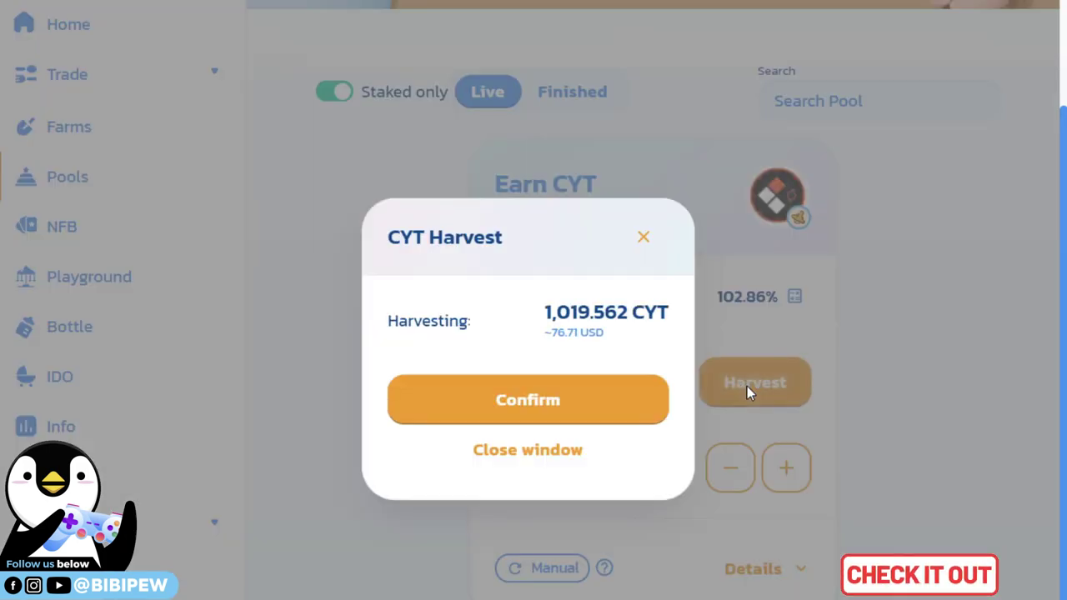
click(539, 404)
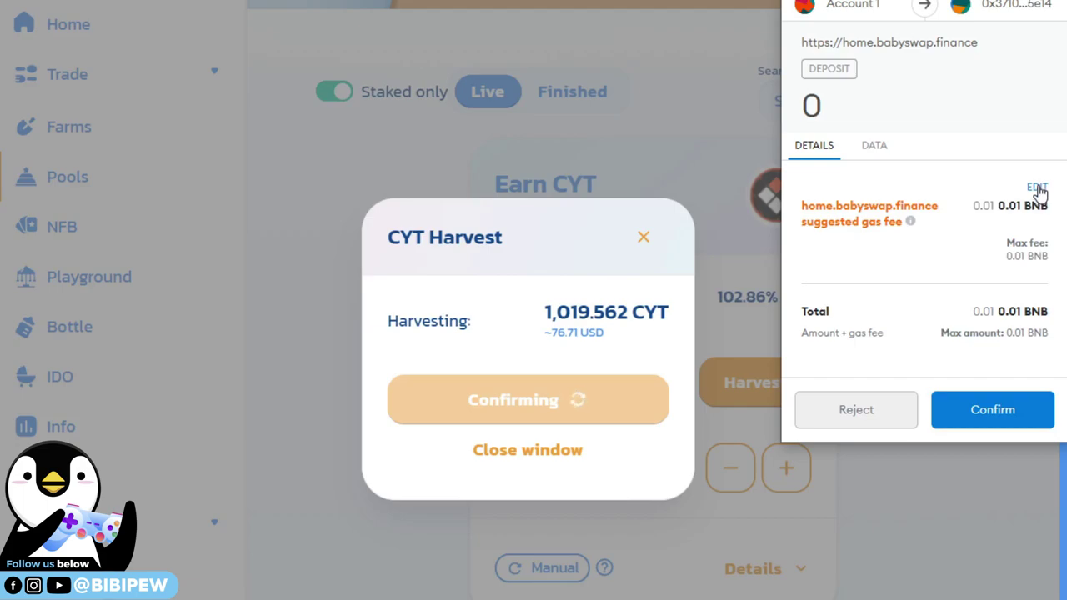
click(1039, 191)
click(894, 288)
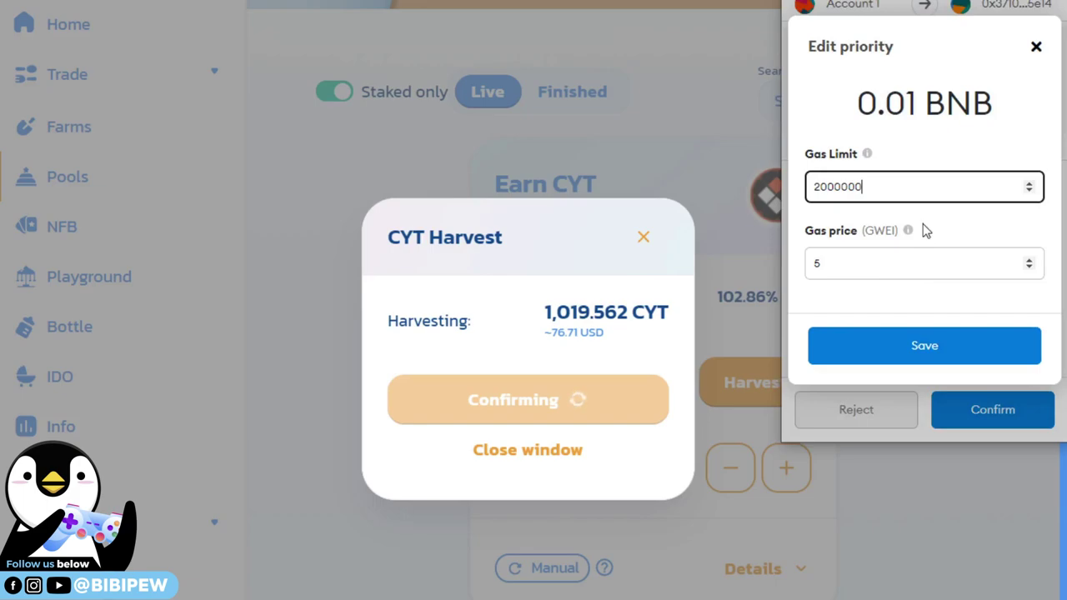
text(0)
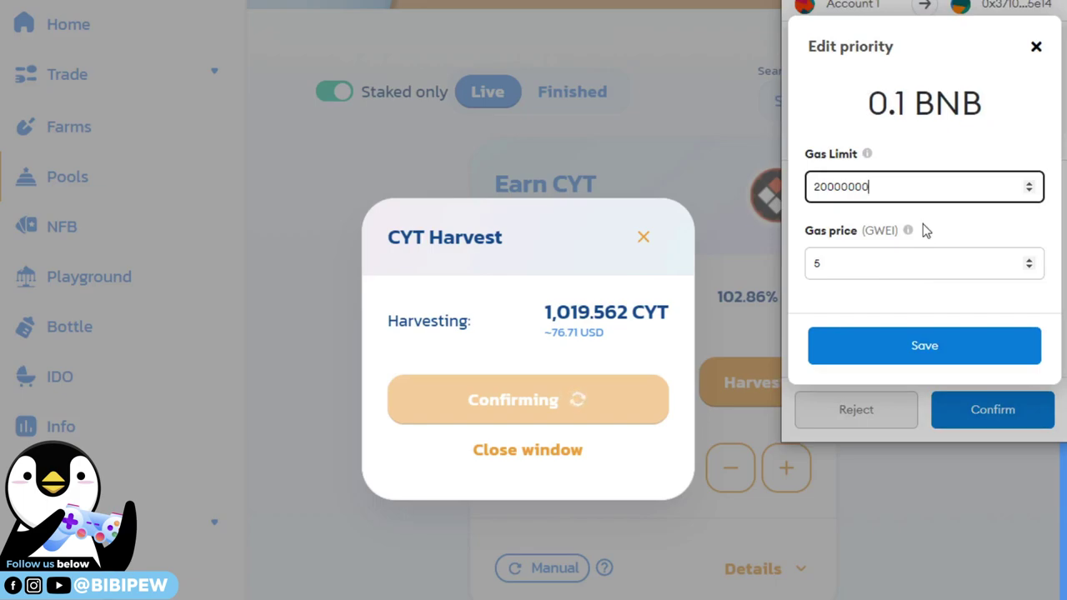
key(BackSpace)
key(BackSpace)
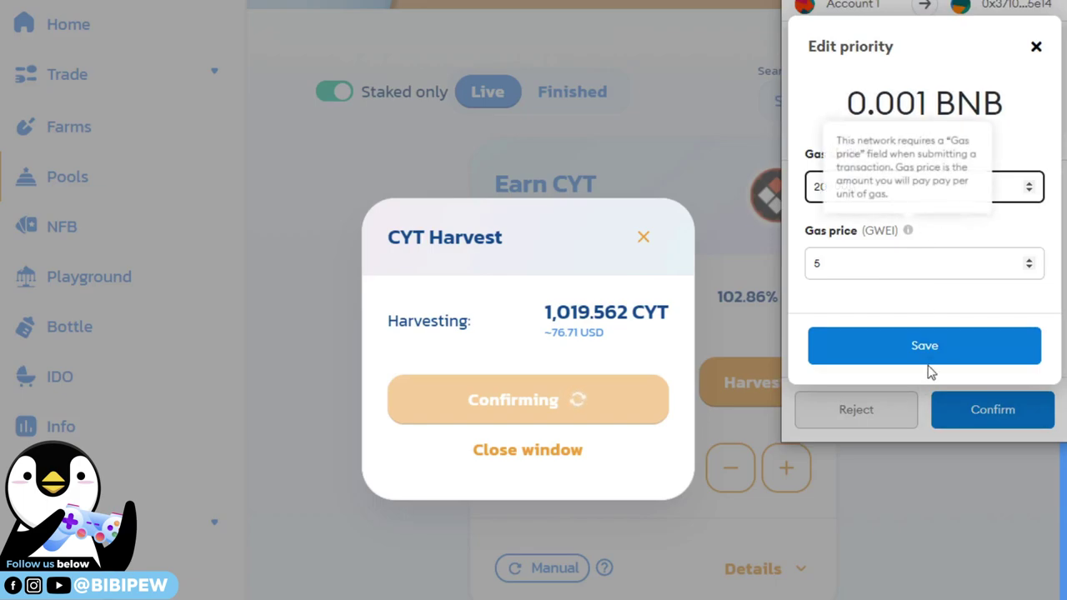
click(936, 347)
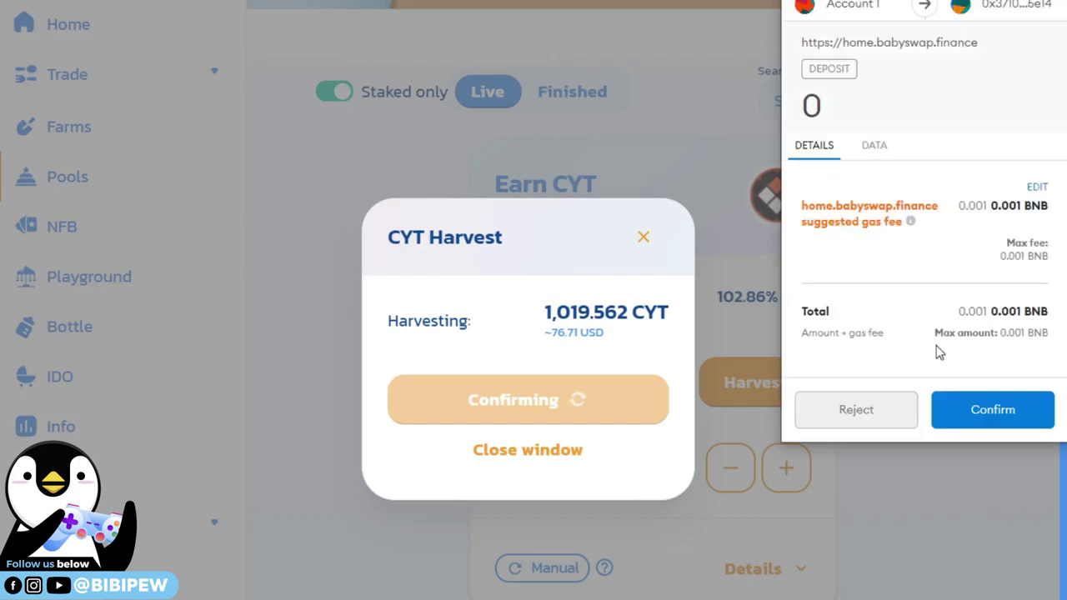
click(982, 422)
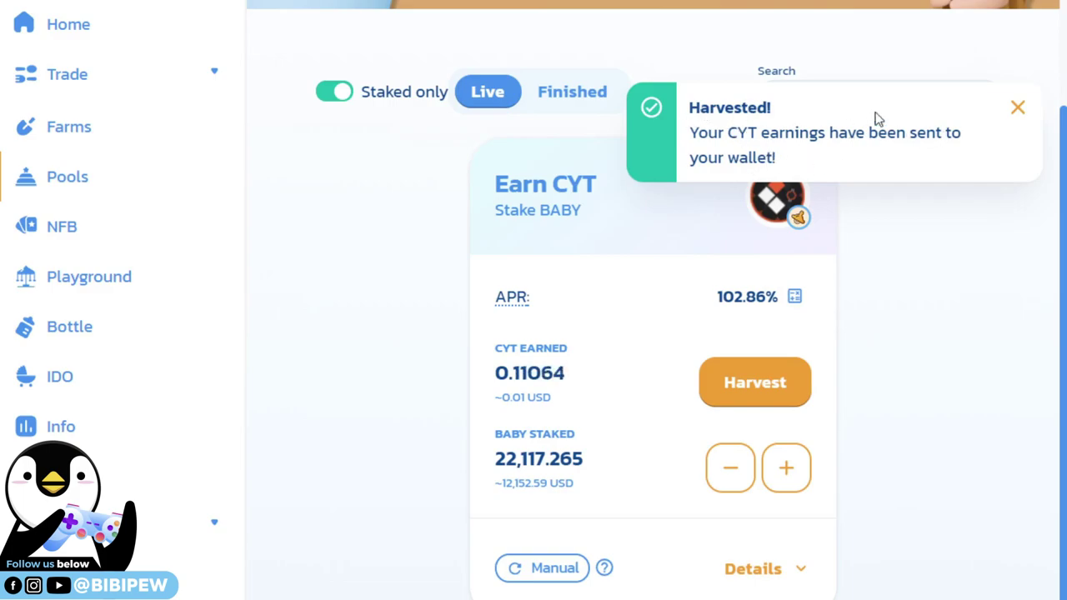
- In MetaMask's asset list, scroll down to CYT and open its 1019.719 CYT details
key(alt+shift+m)
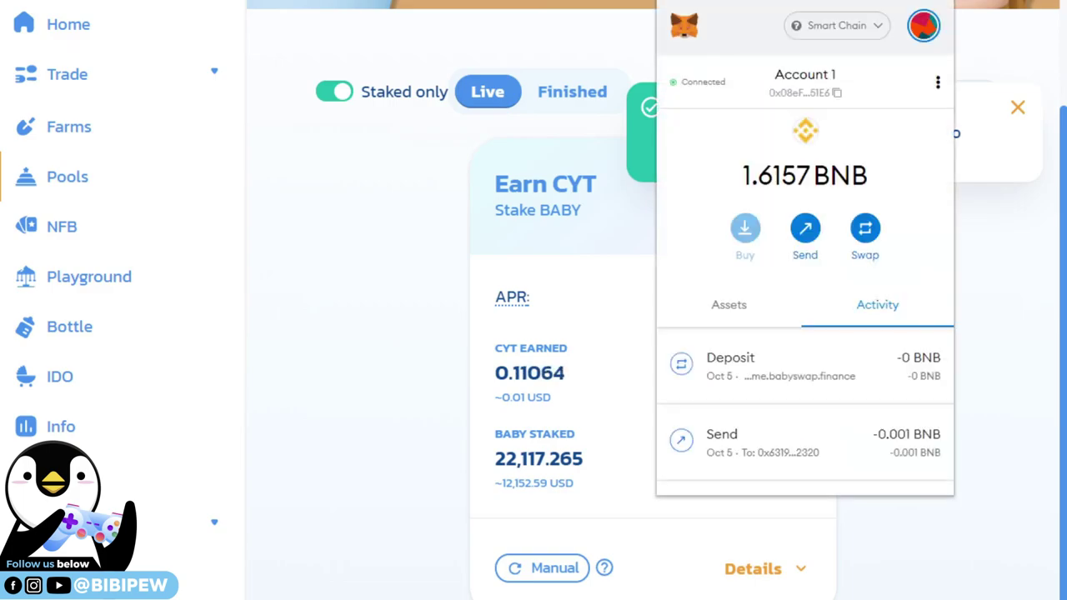
click(723, 309)
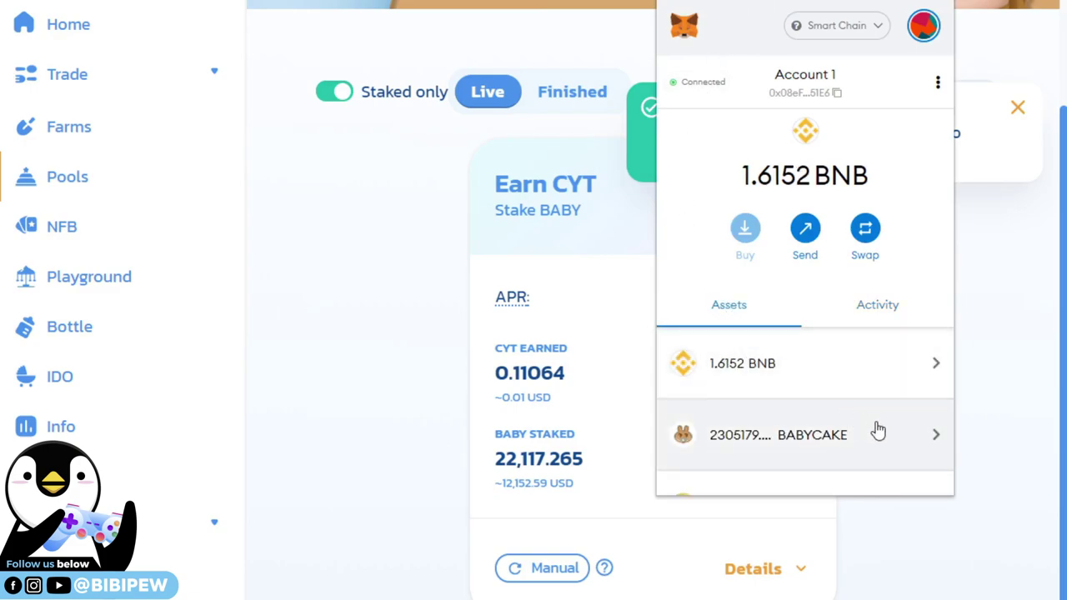
scroll(877, 421, down, 1)
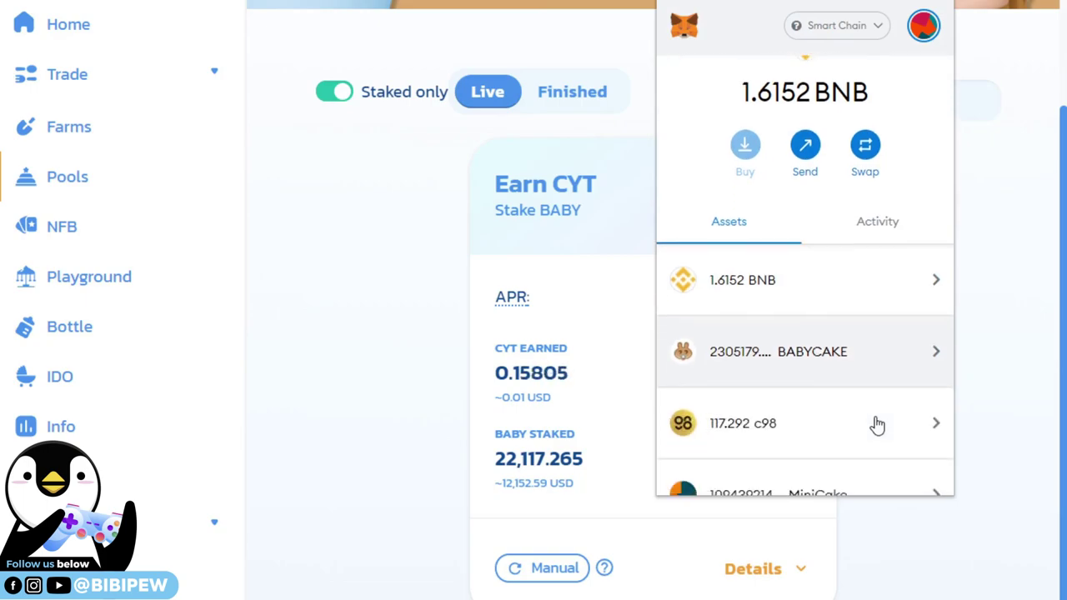
scroll(875, 413, down, 3)
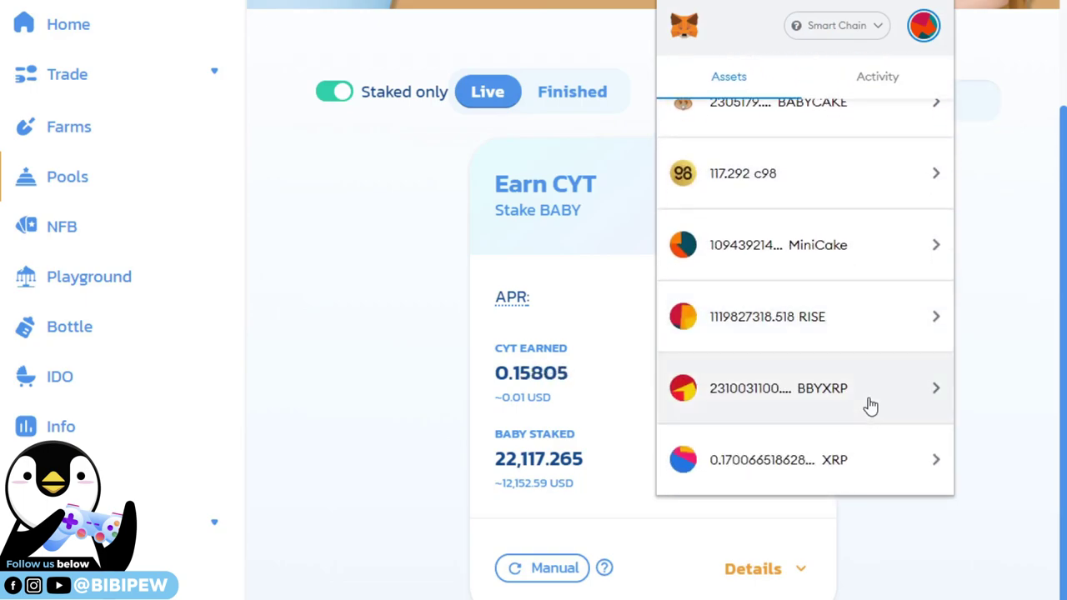
scroll(869, 405, down, 9)
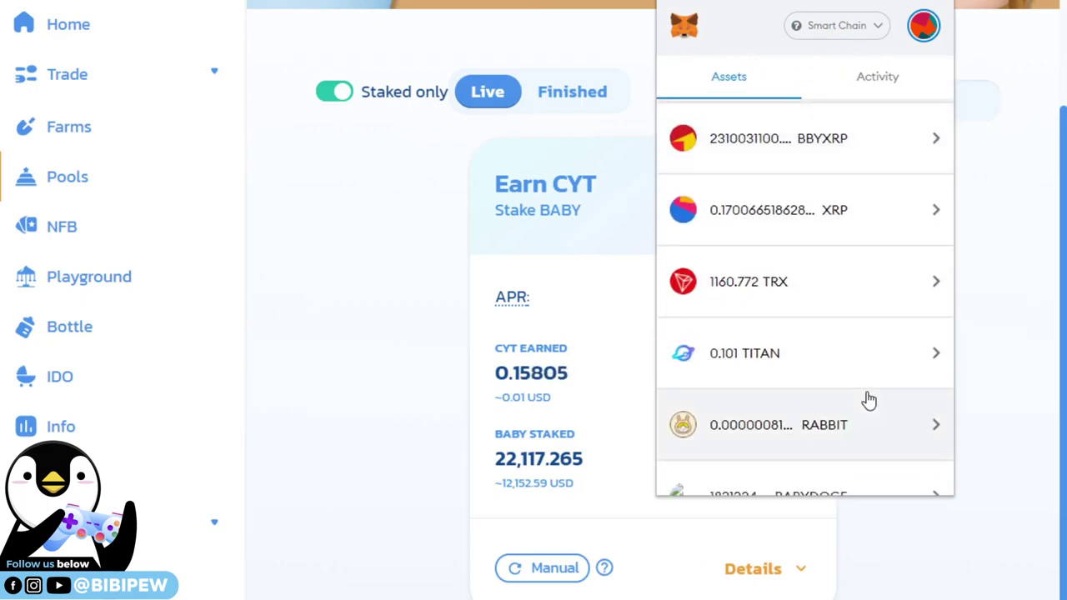
scroll(867, 404, down, 5)
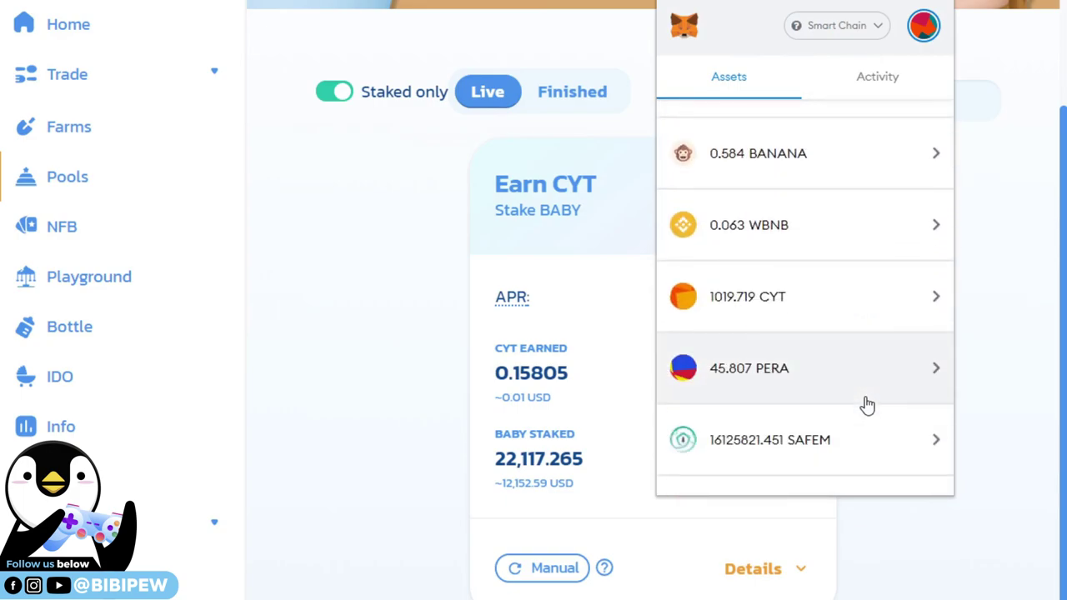
click(766, 309)
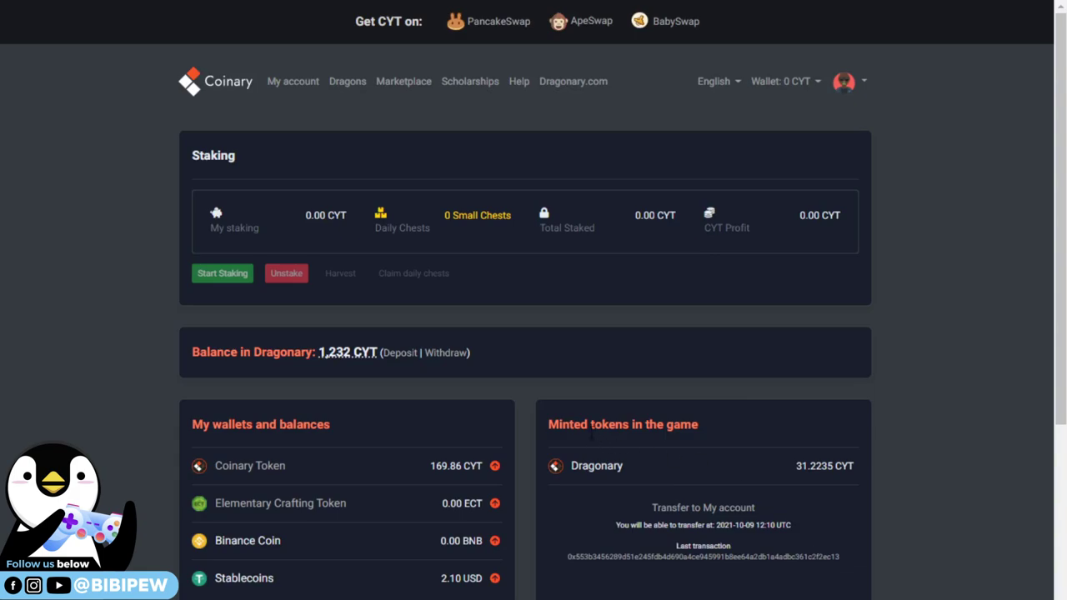
- Copy Coinary's BEP20 CYT deposit address from the Wallet menu, then reopen MetaMask
double_click(817, 466)
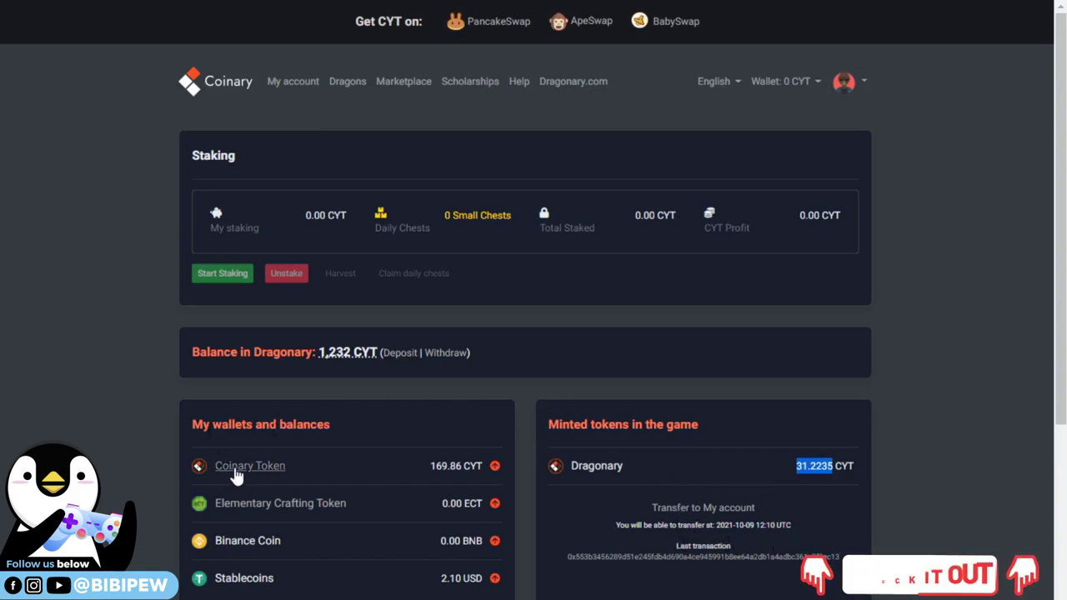
click(864, 84)
click(846, 80)
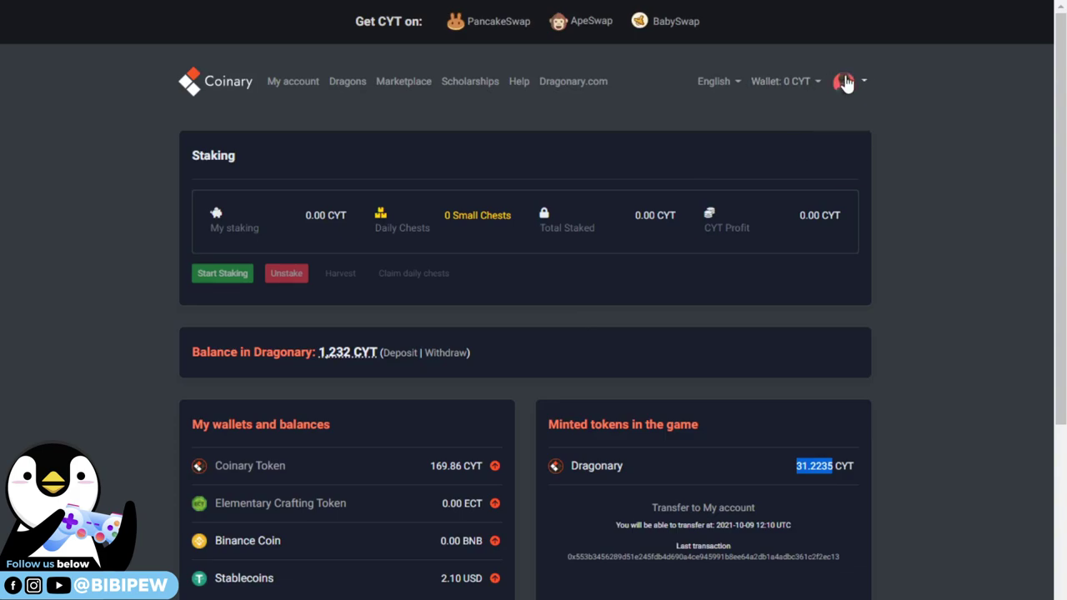
click(846, 81)
click(789, 89)
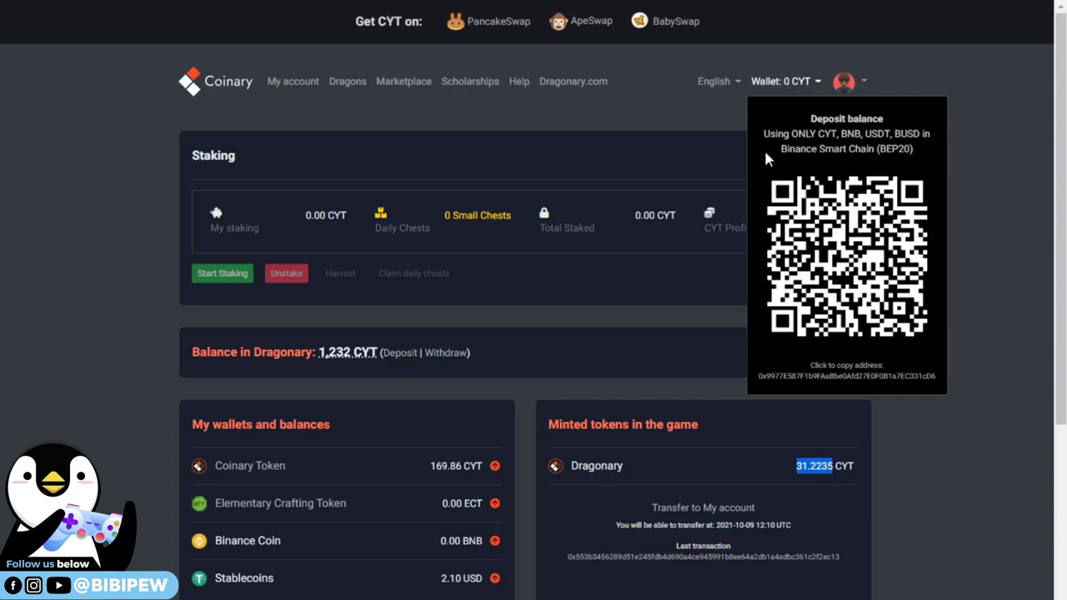
click(818, 378)
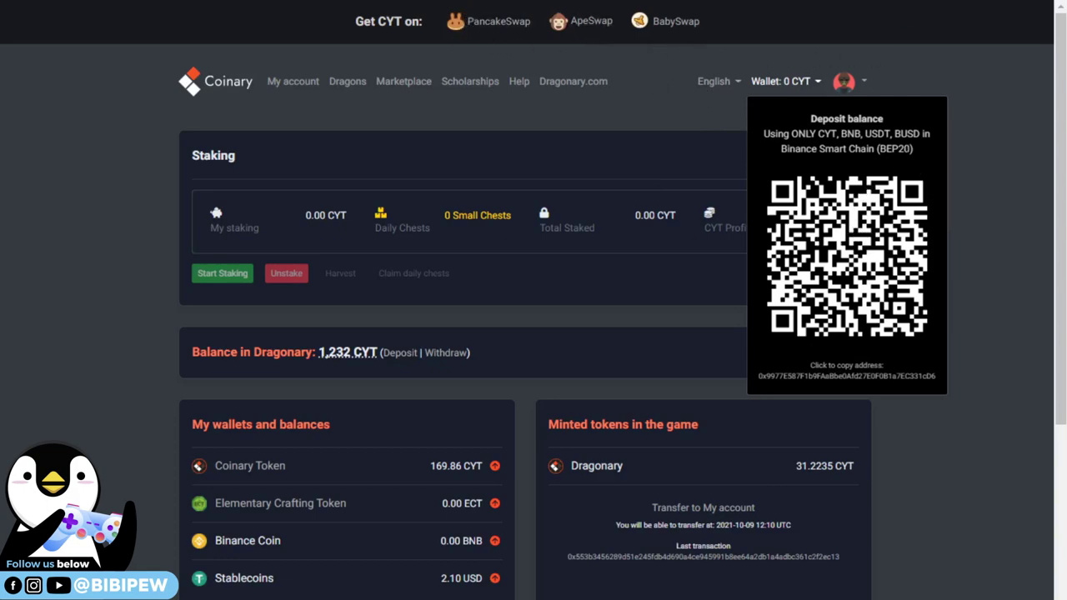
key(alt+shift+m)
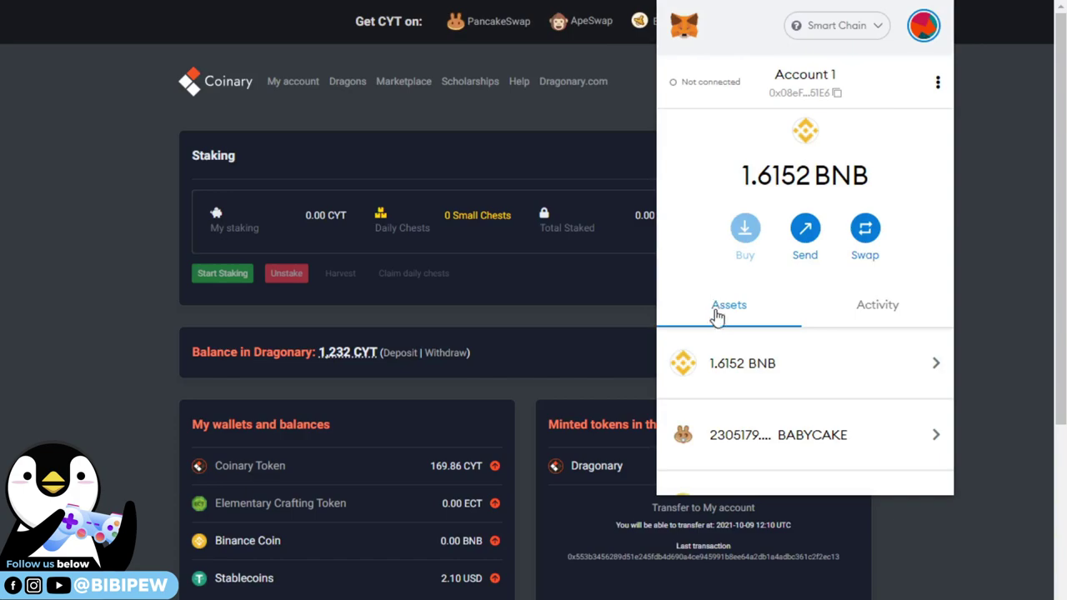
- Set up a send of the maximum 1019.7195 CYT to the pasted Coinary deposit address
scroll(812, 350, down, 15)
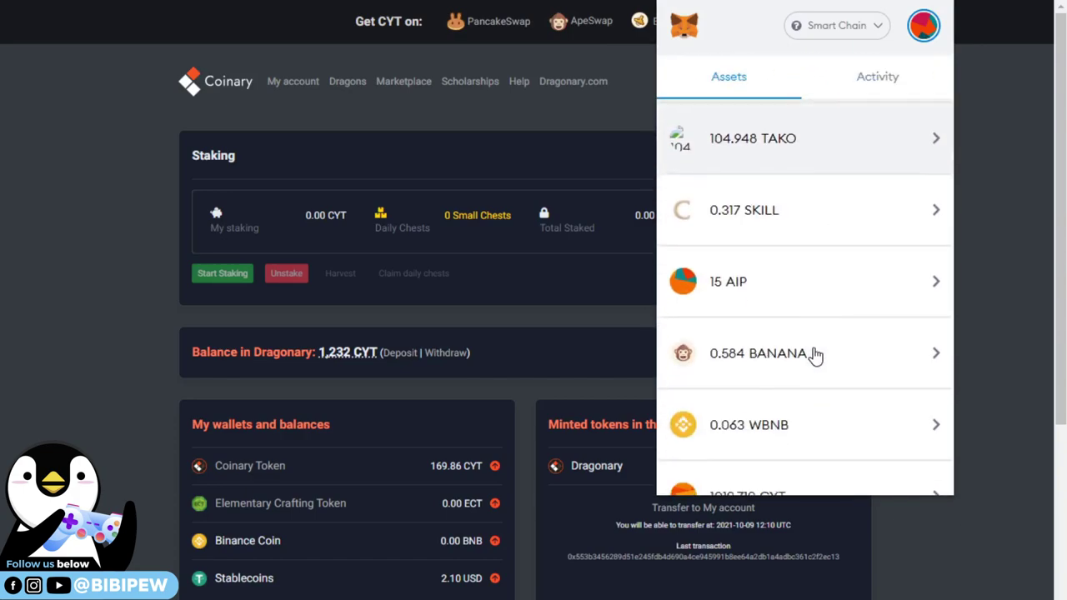
scroll(813, 350, down, 2)
click(751, 211)
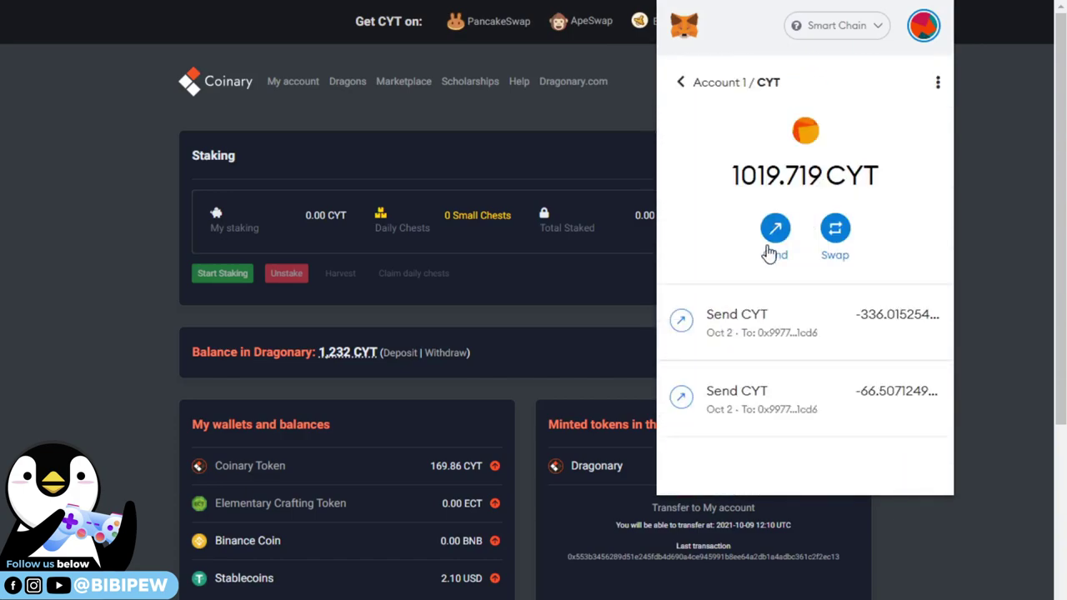
click(774, 230)
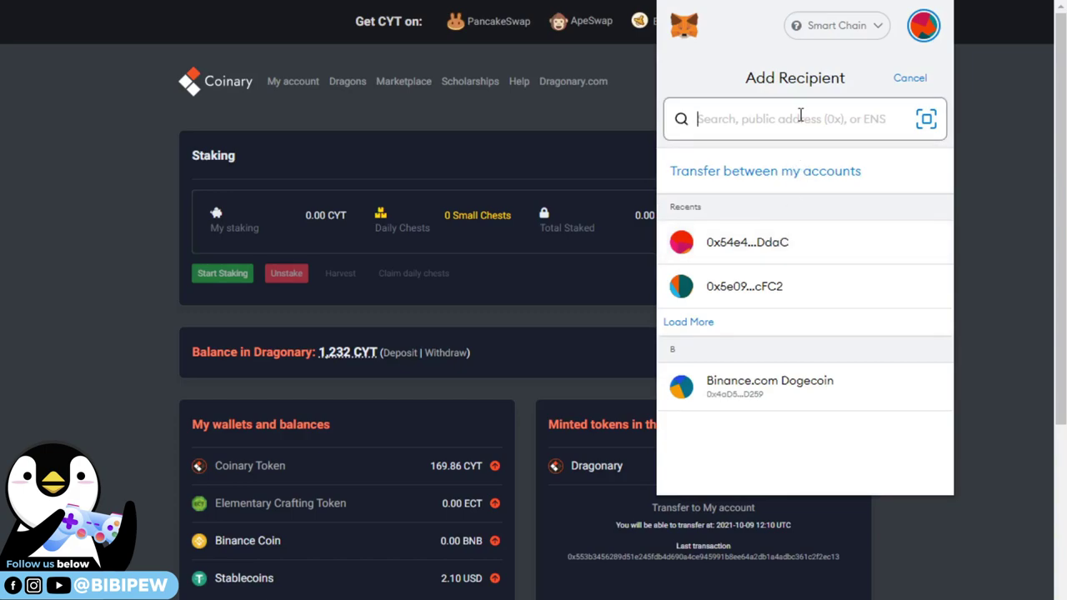
key(ctrl+v)
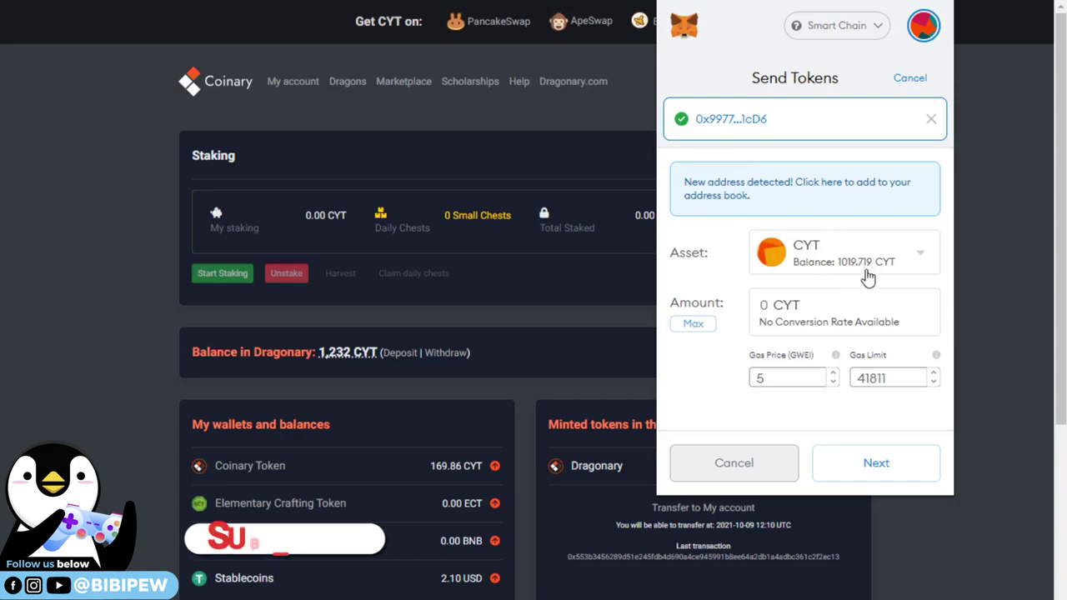
click(694, 326)
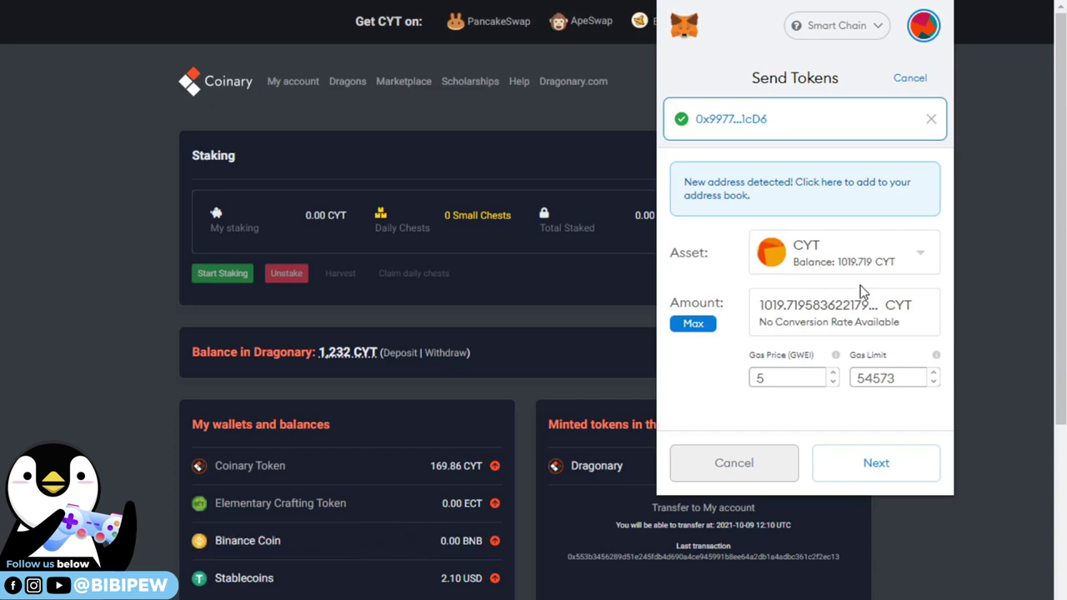
click(878, 464)
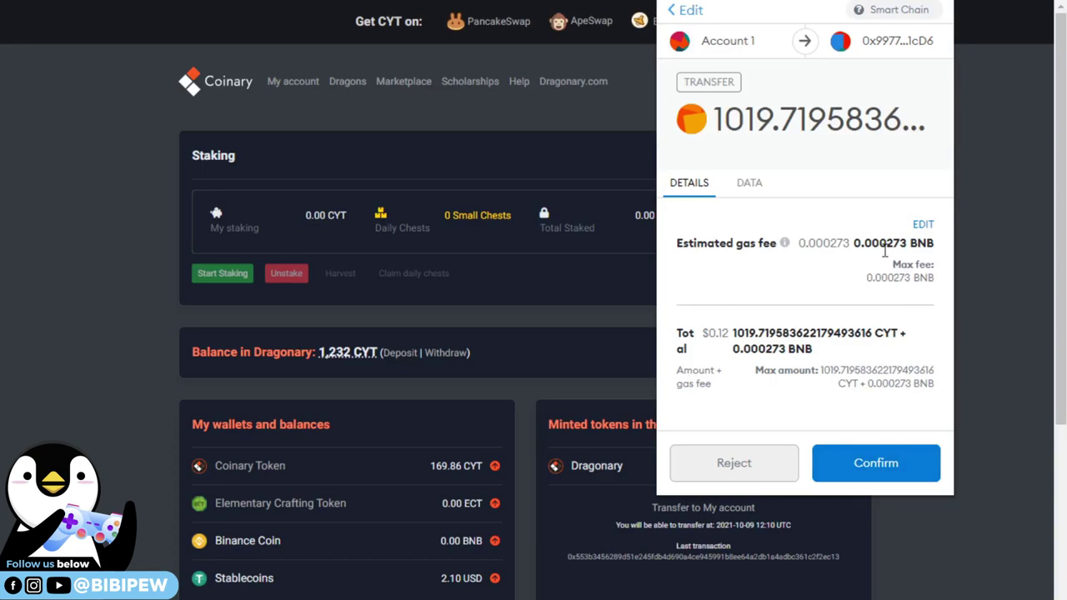
- Confirm the 1019.7195 CYT transfer with its 0.000273 BNB fee and close MetaMask
click(880, 465)
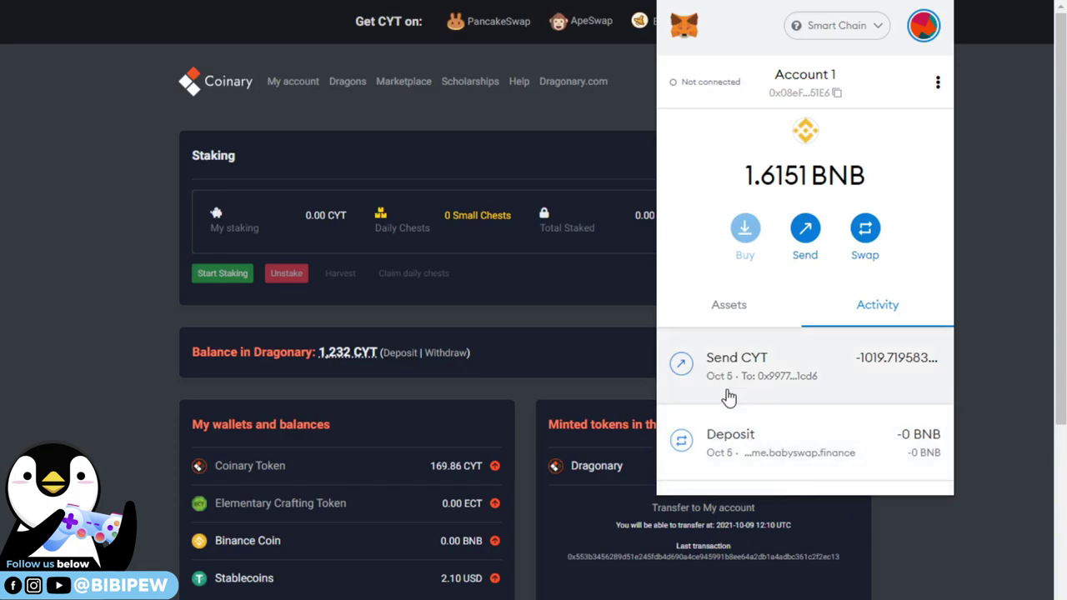
click(135, 341)
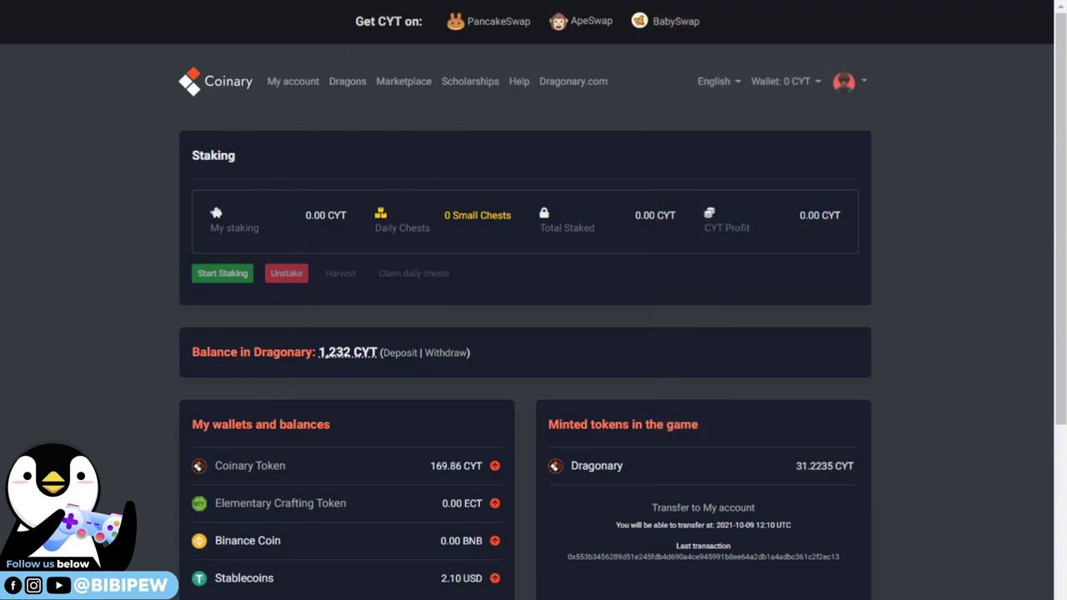
- View the Scholarships page, then move on to the dragon Marketplace listings
click(469, 84)
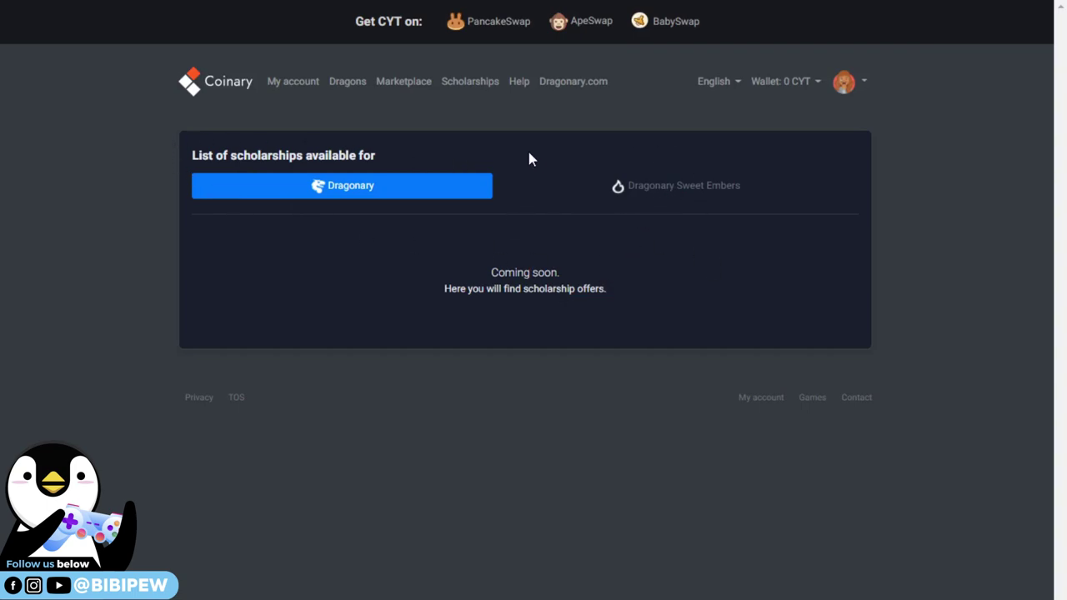
click(404, 87)
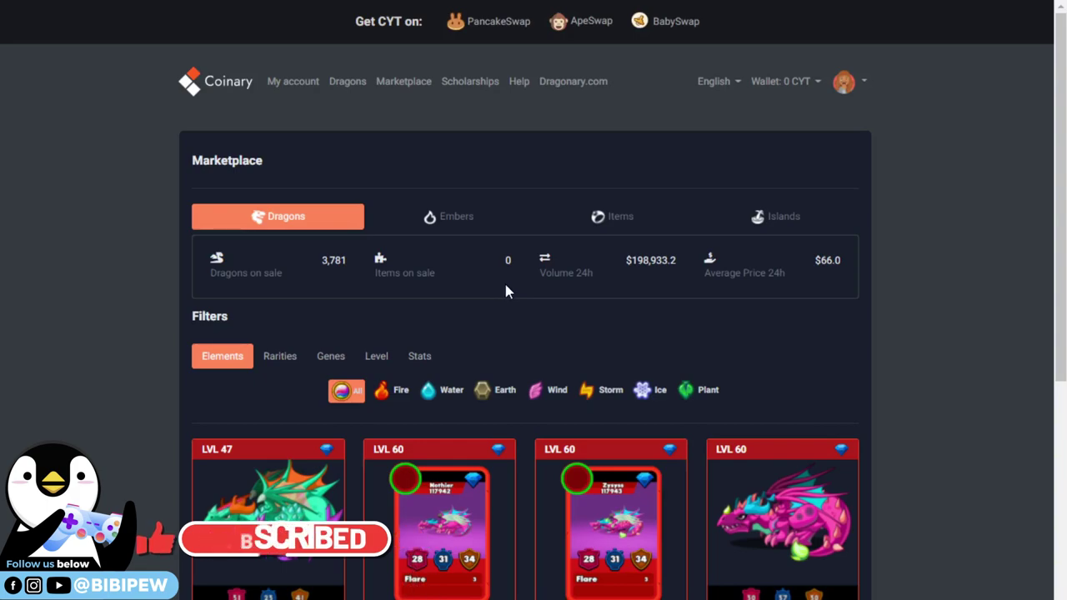
- Filter the dragon marketplace to Epic rarity and browse the level-80 dragons from $295.00
scroll(507, 286, down, 1)
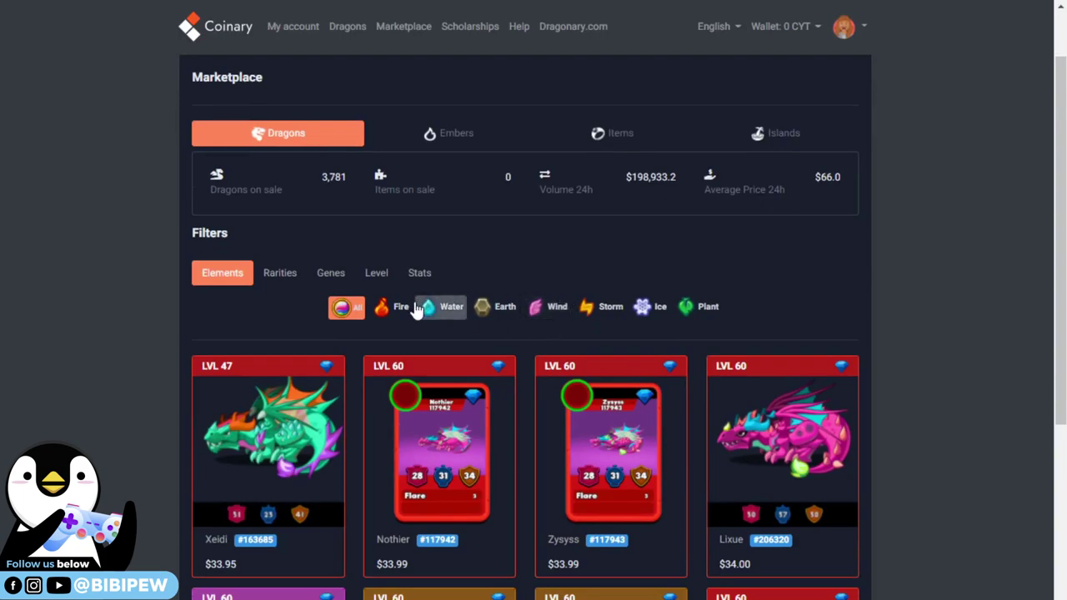
click(274, 280)
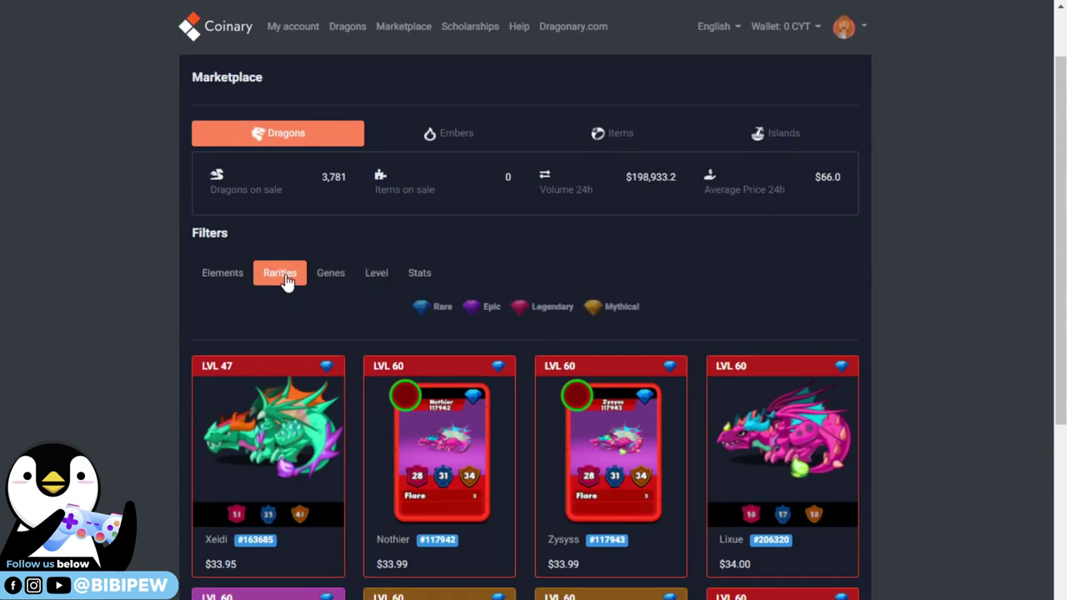
click(487, 308)
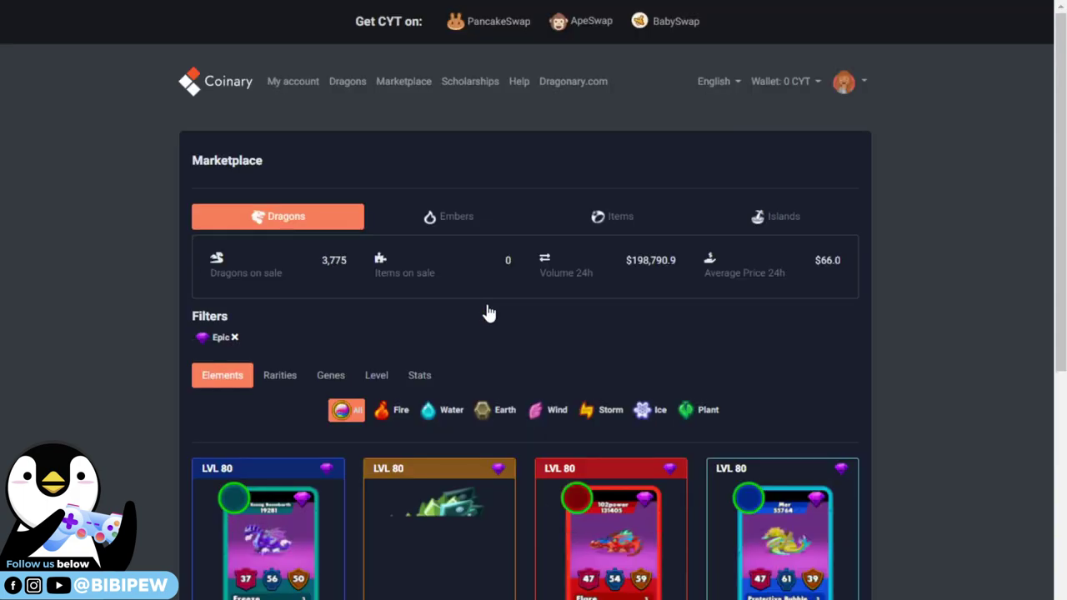
scroll(539, 287, down, 4)
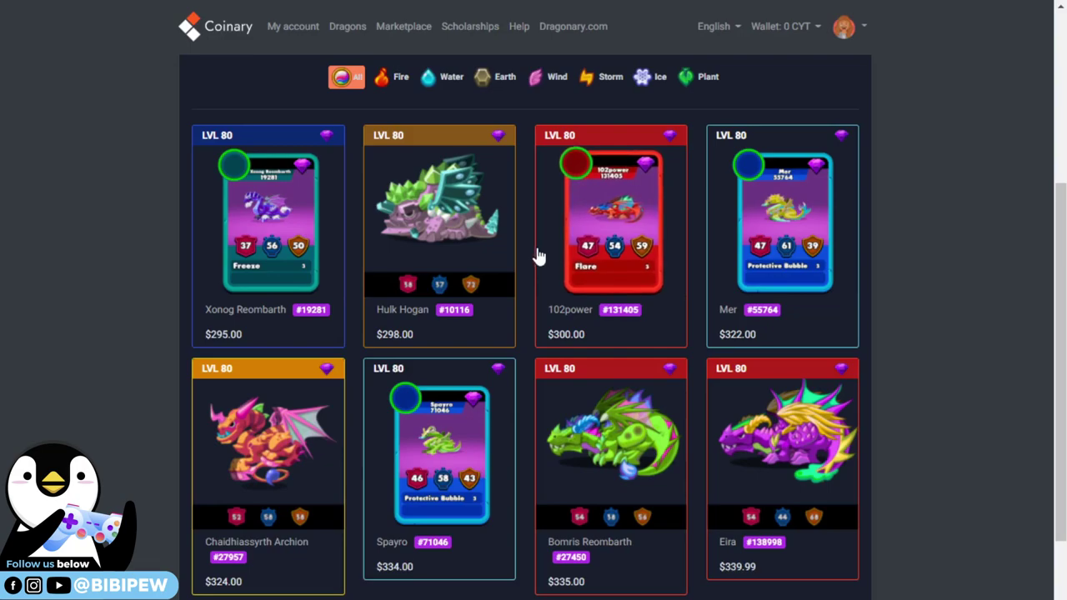
scroll(538, 256, down, 3)
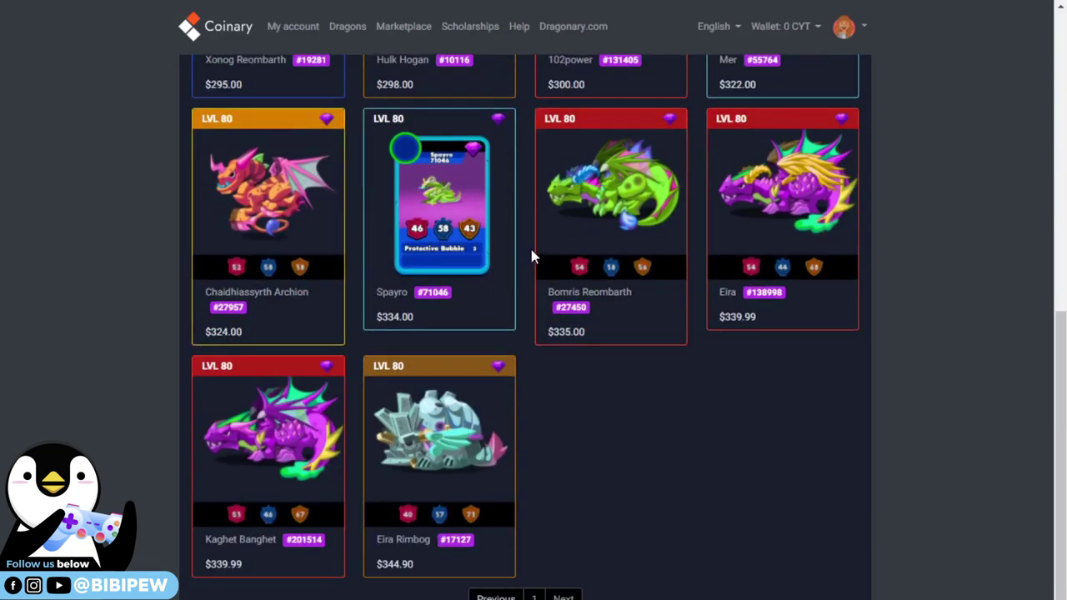
scroll(531, 255, up, 3)
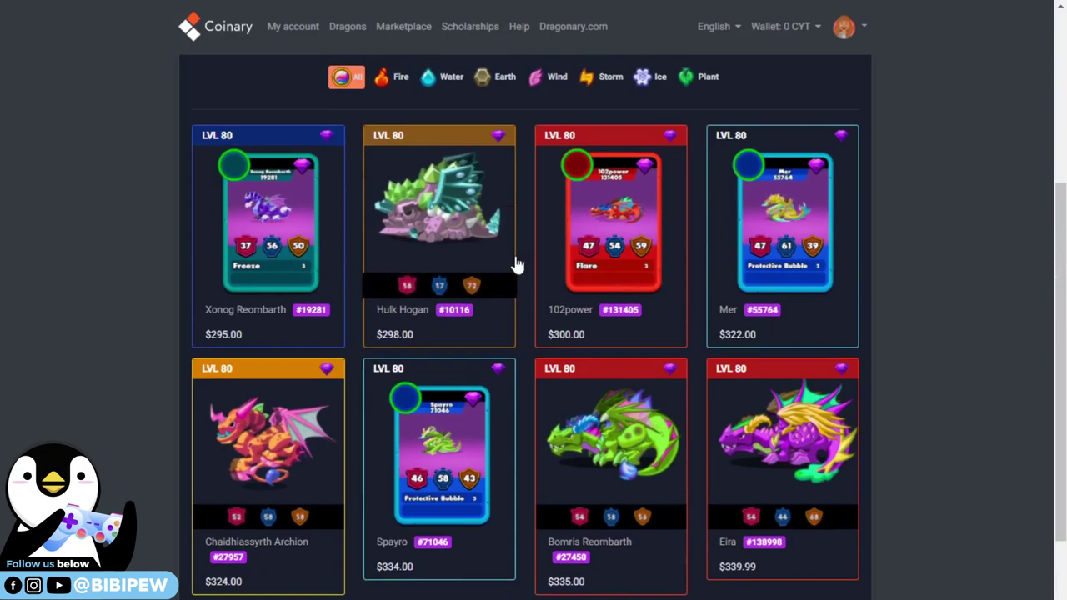
scroll(511, 267, up, 3)
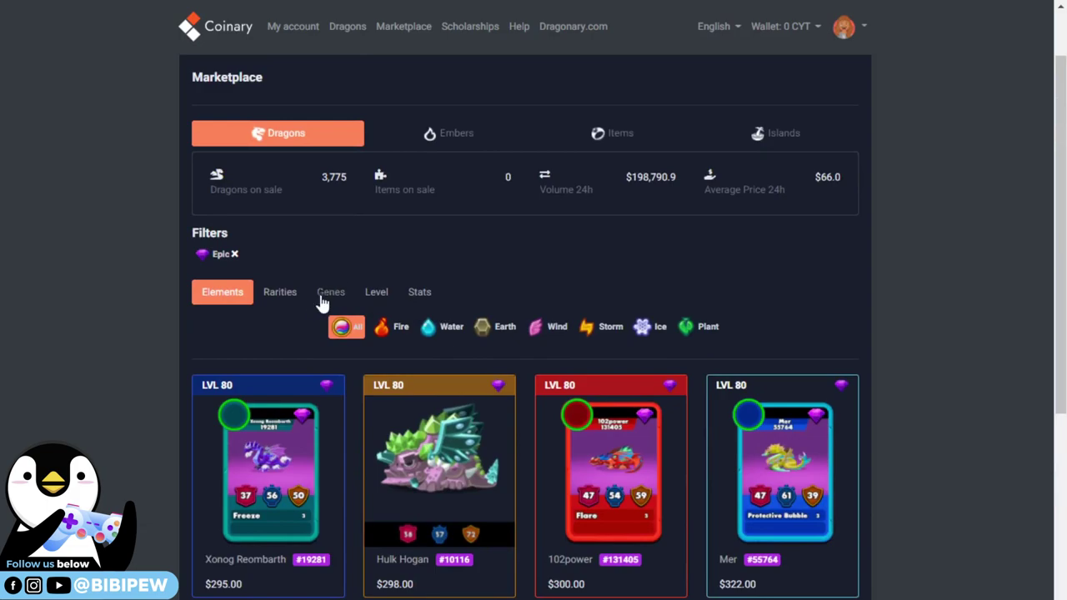
click(286, 296)
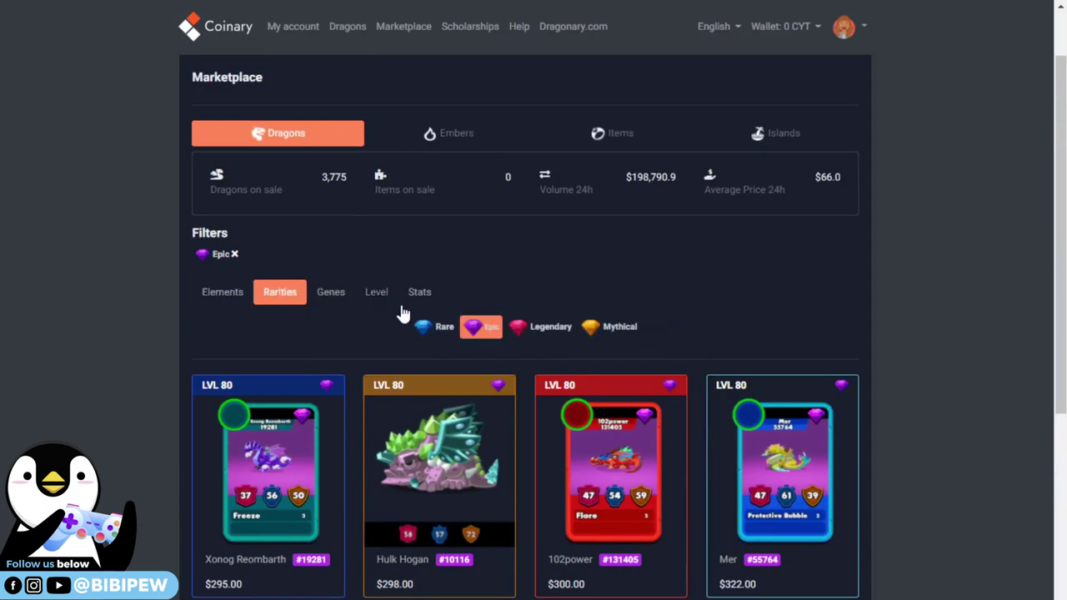
- Switch the rarity filter to Legendary and scroll through the dragon cards for sale
click(538, 325)
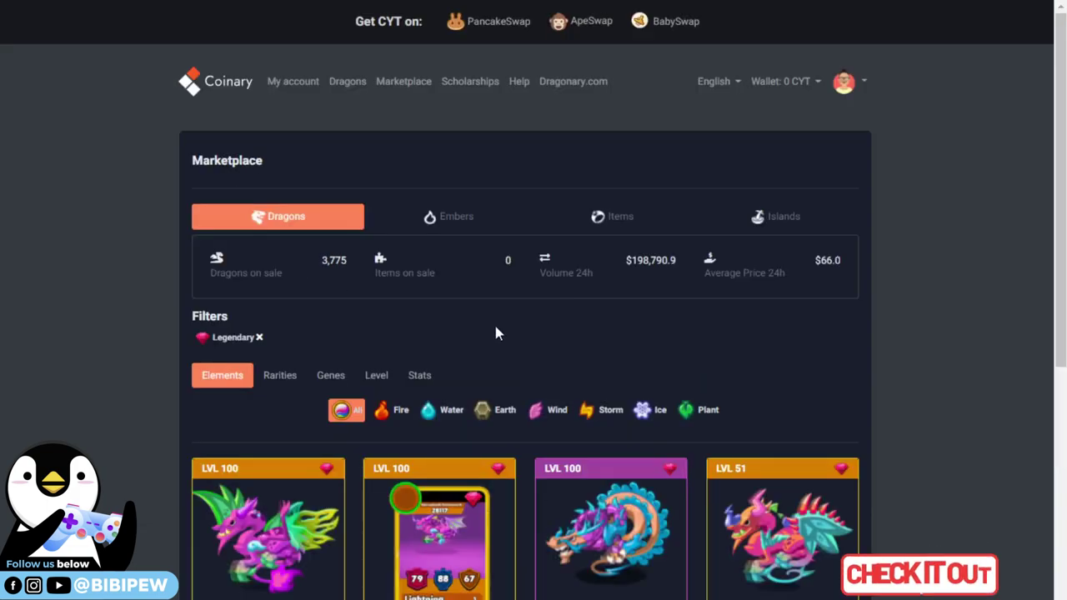
scroll(499, 327, down, 3)
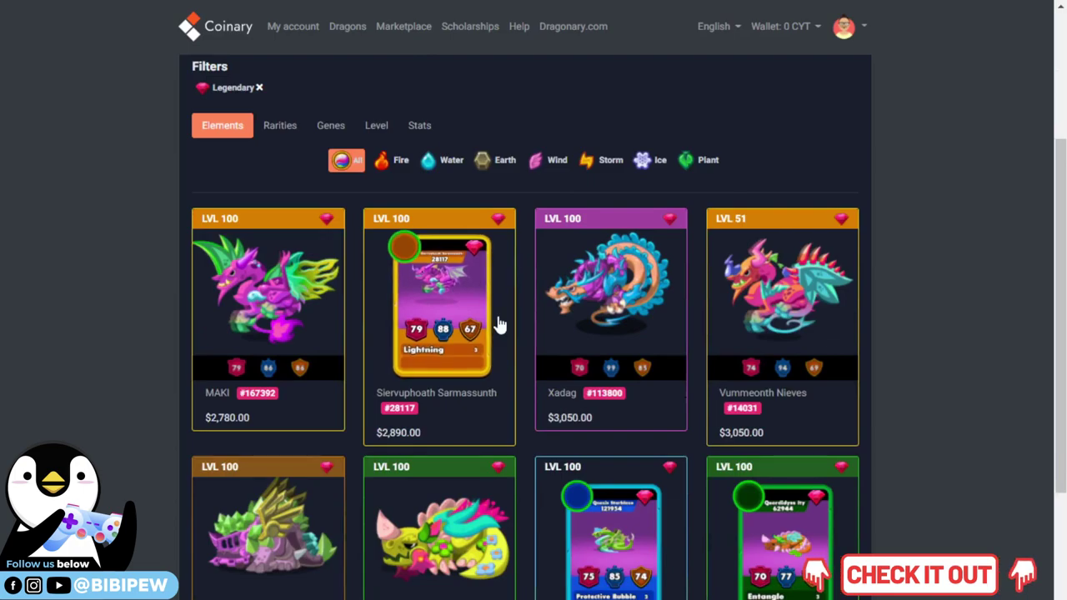
scroll(499, 327, down, 1)
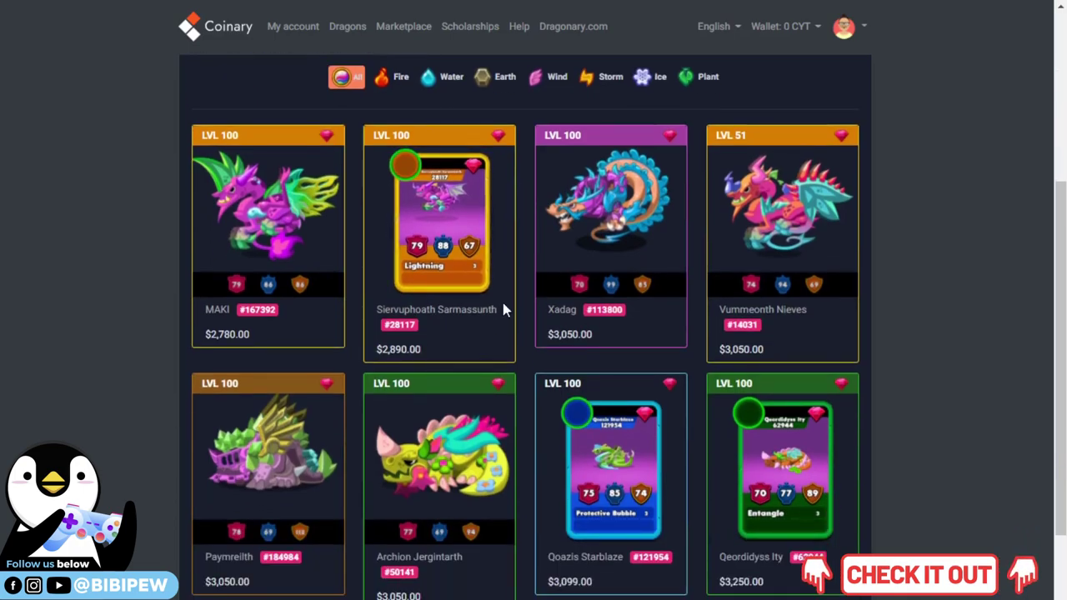
scroll(504, 302, down, 2)
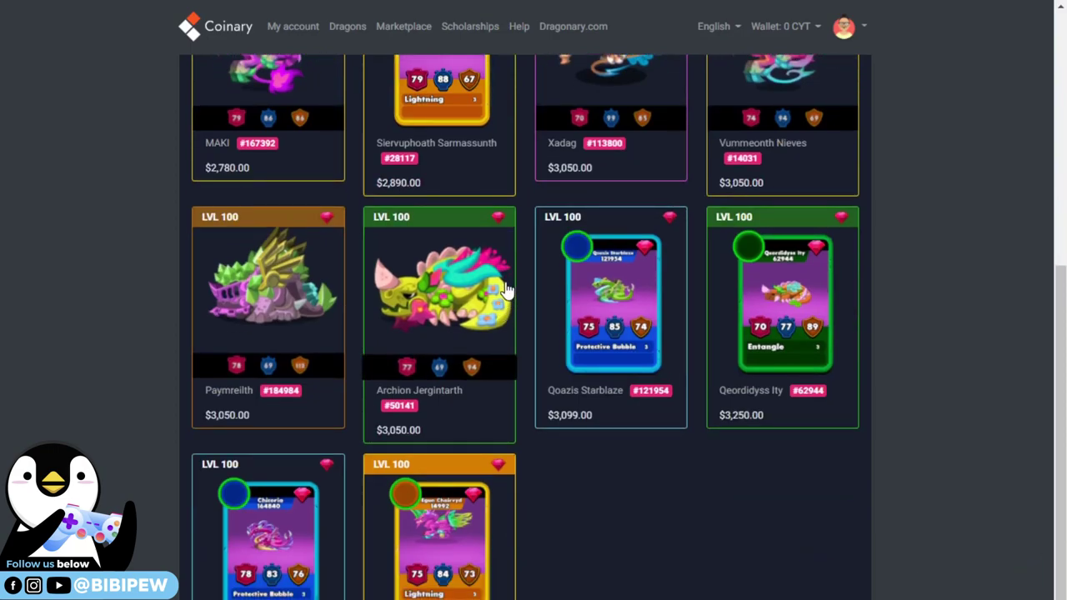
scroll(503, 287, up, 2)
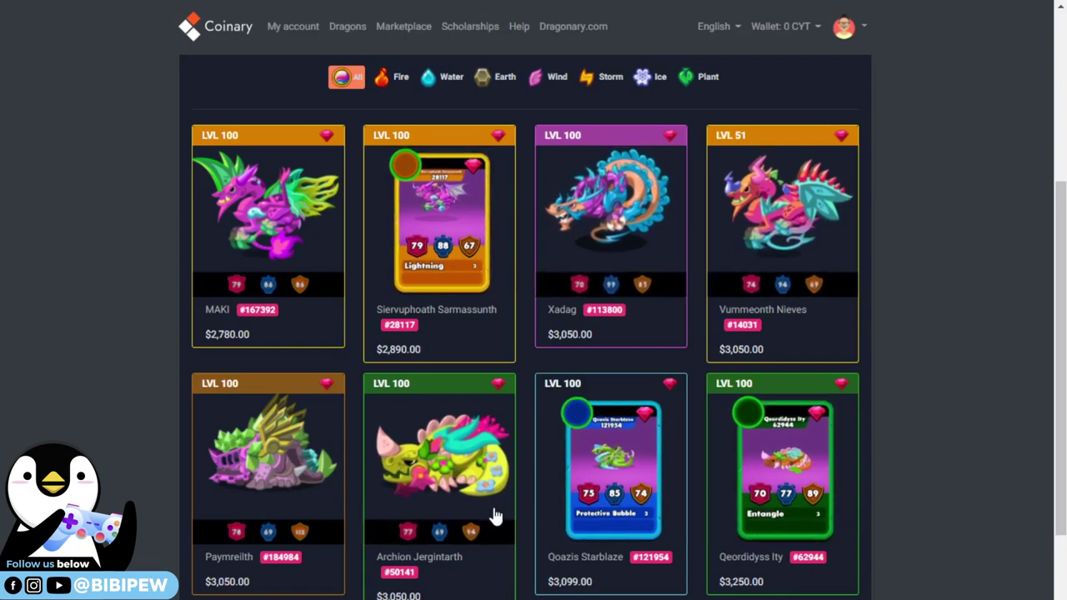
scroll(300, 499, down, 3)
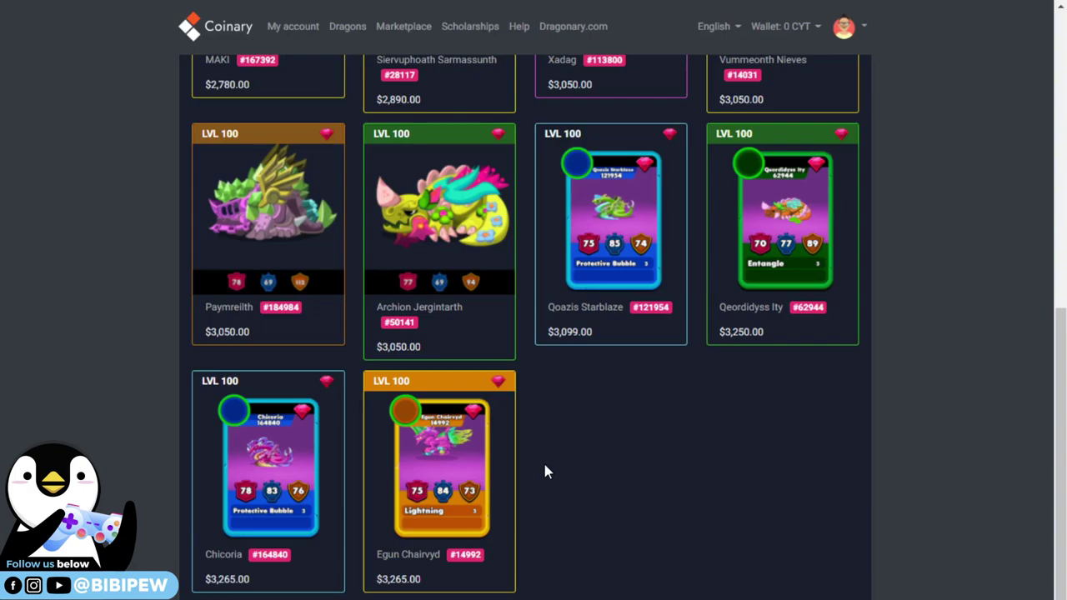
scroll(543, 469, up, 8)
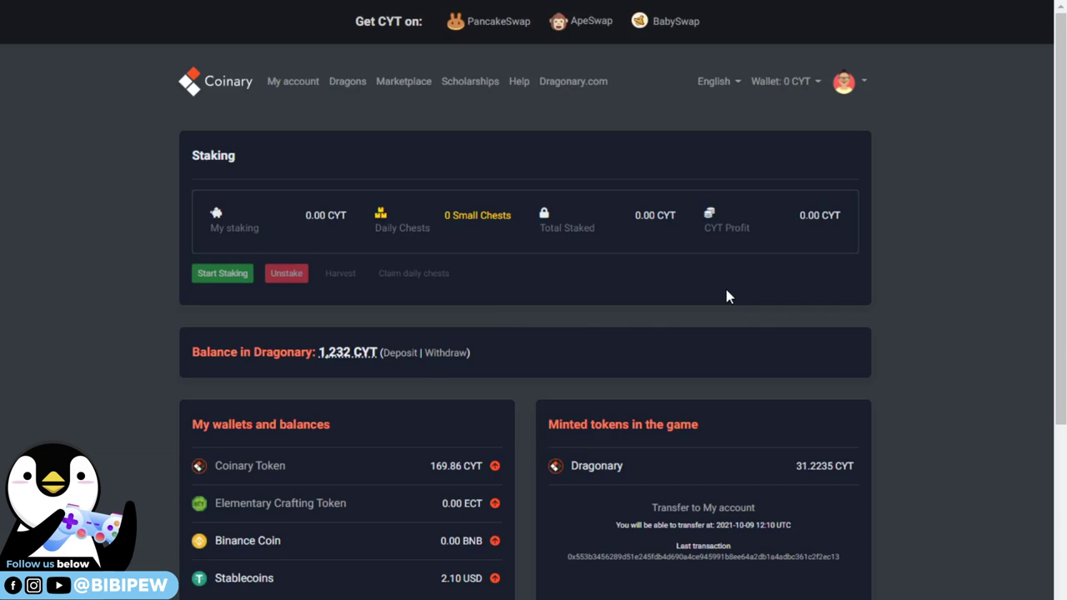
- Check the 1,189.58 CYT Coinary Token balance and open the Dragonary Deposit form
scroll(646, 304, down, 1)
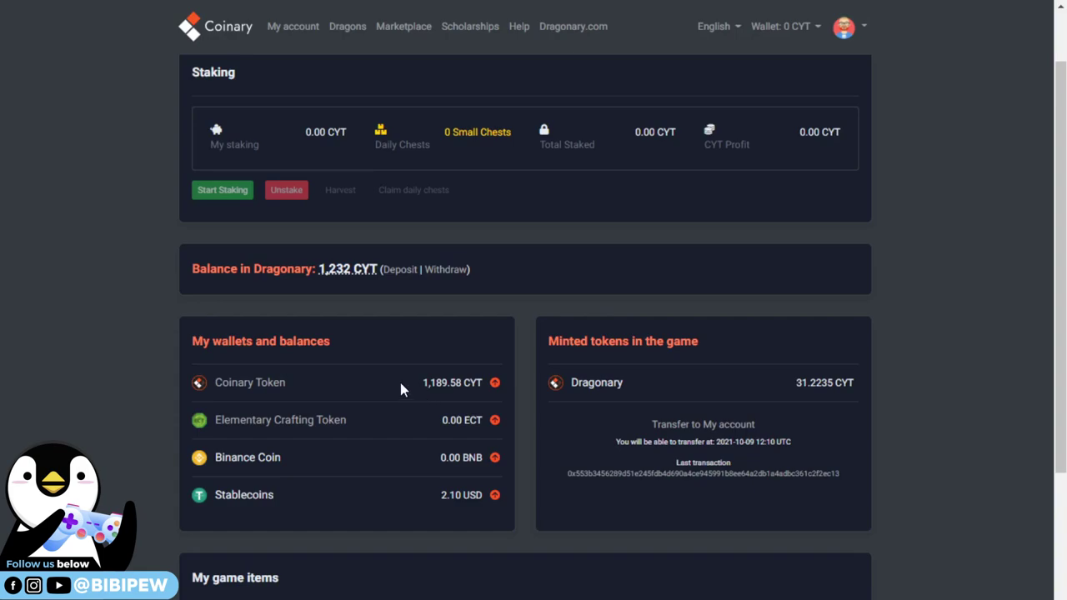
scroll(369, 351, up, 2)
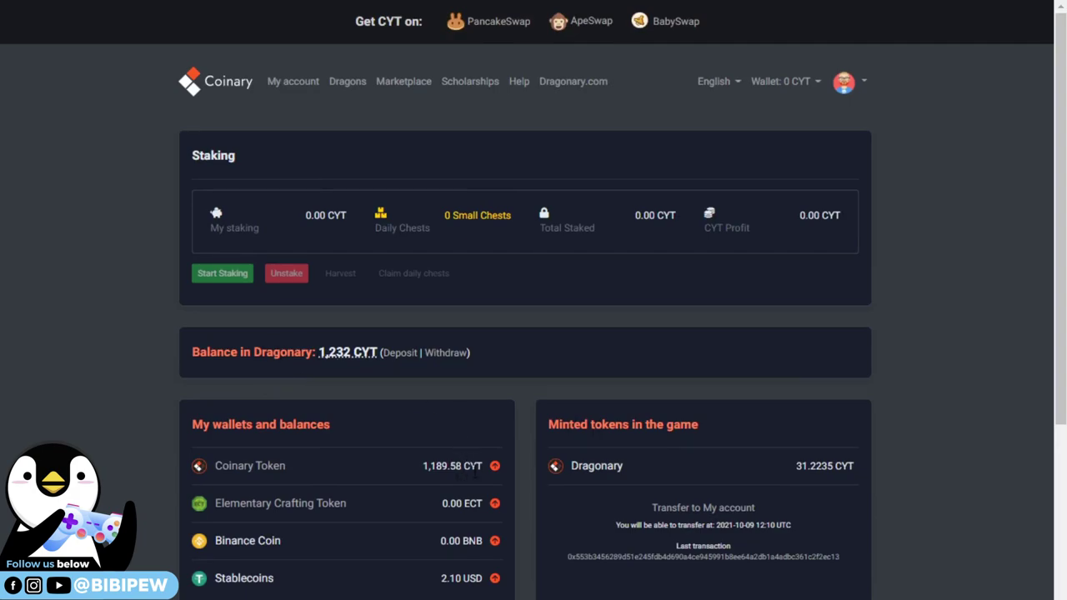
click(401, 356)
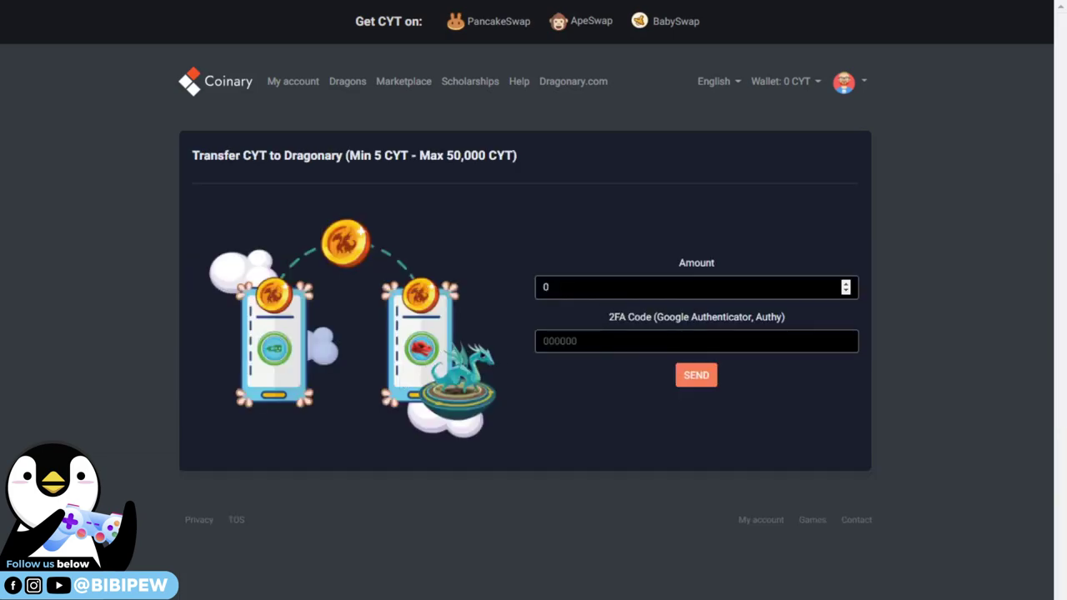
- Transfer 1189 CYT to Dragonary, entering the authenticator 2FA code
text(1189)
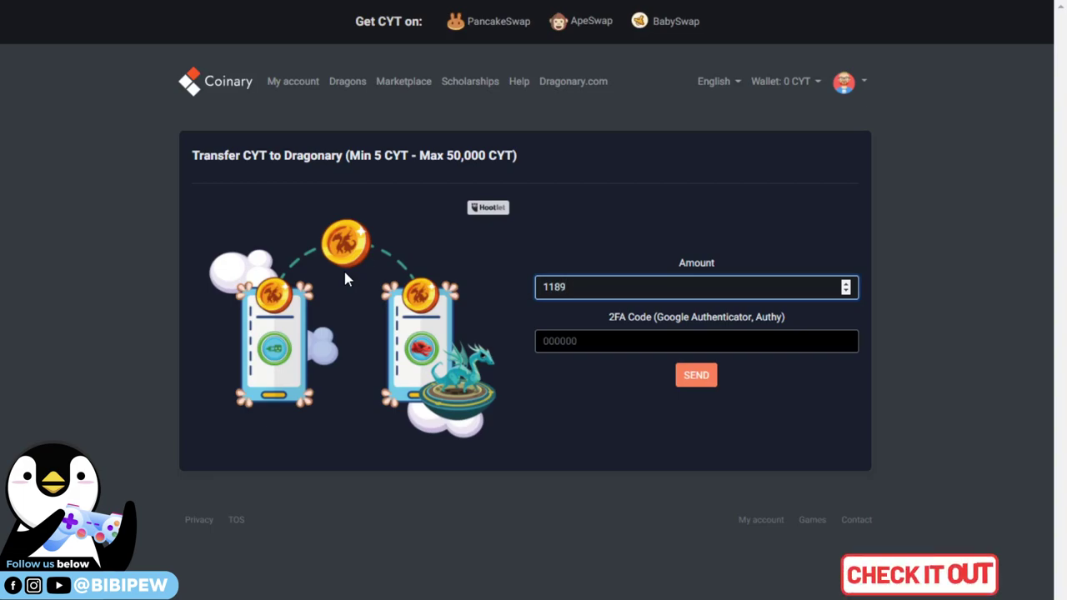
click(593, 349)
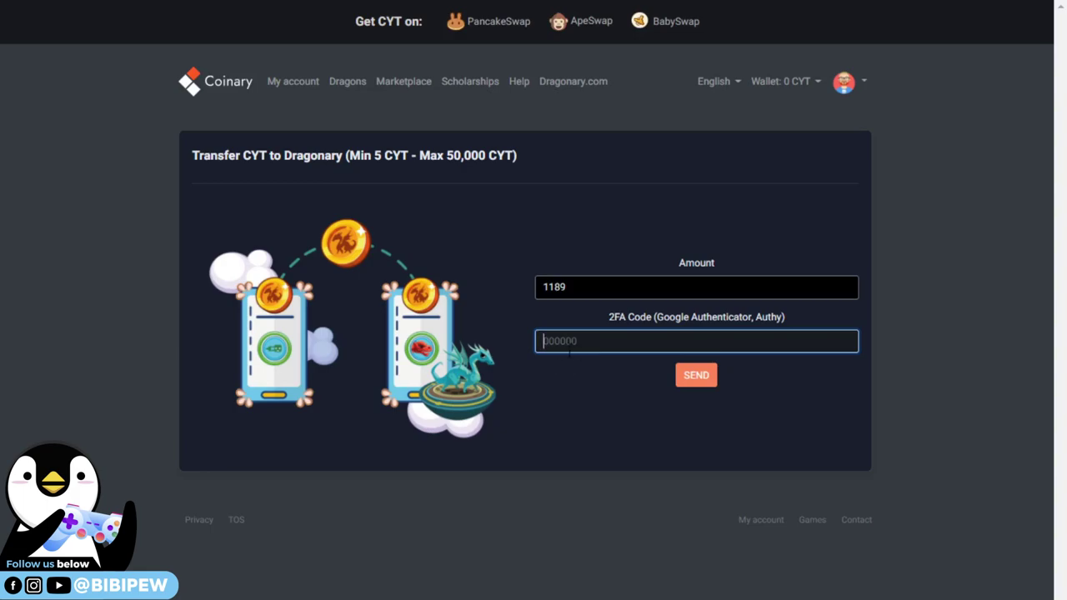
click(704, 379)
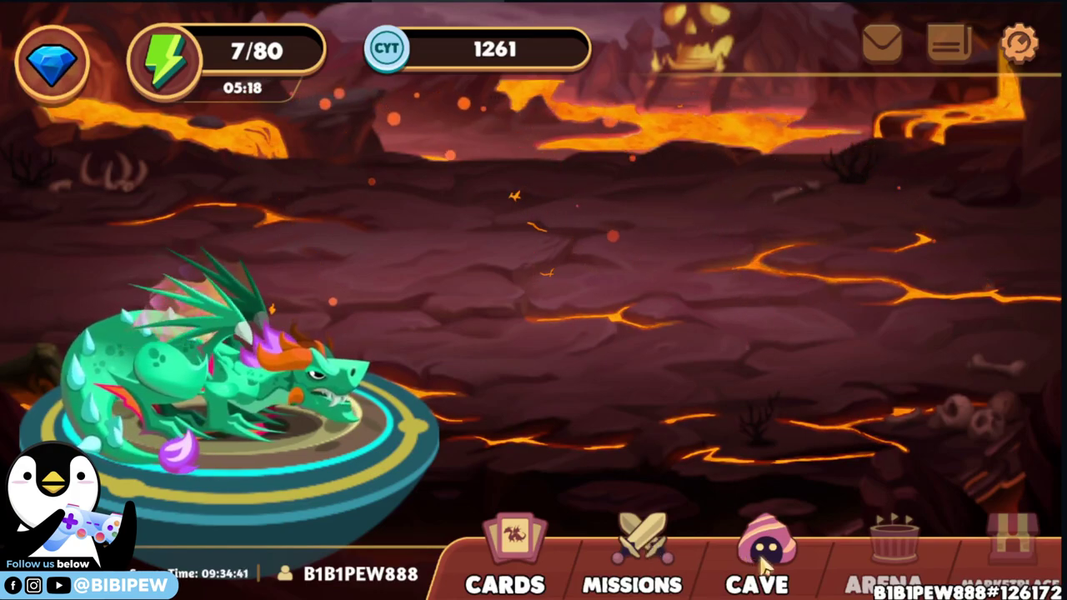
- Enter the Dragonary Cave to show the Nest, Forge, Altar, Barrack and Alchemy islands
click(758, 567)
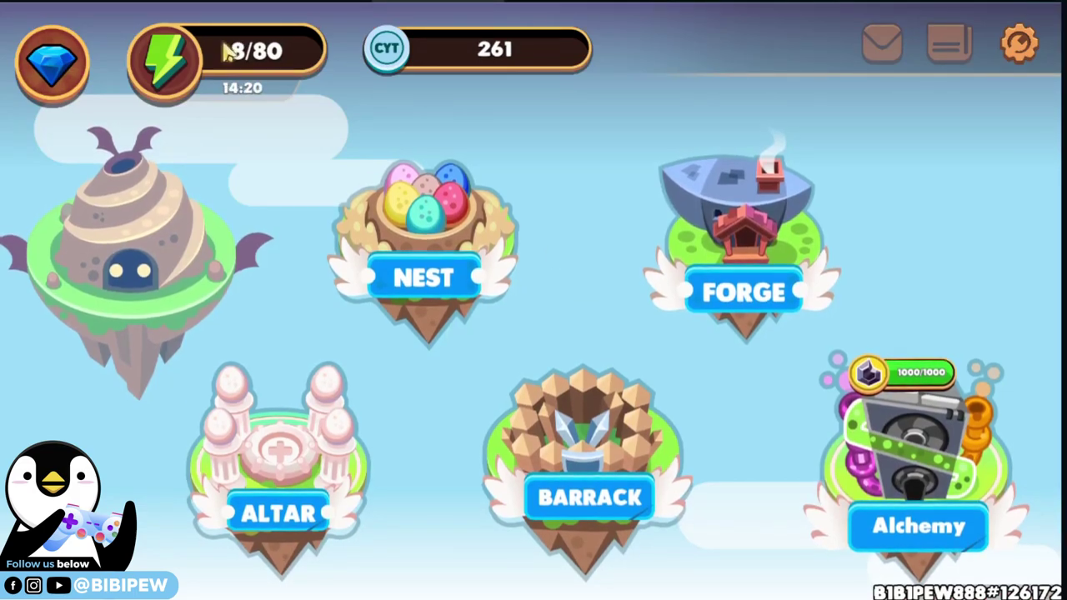